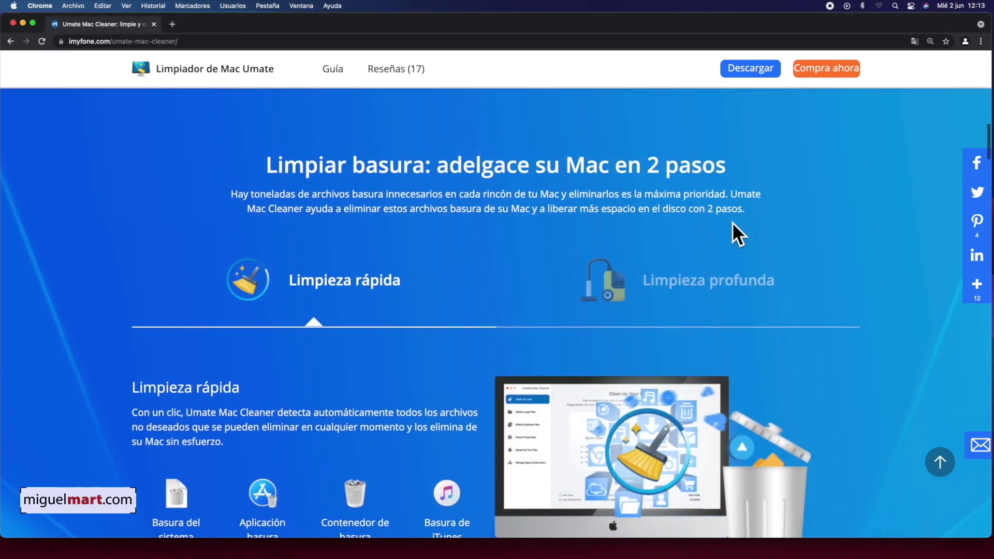
Compare the Limpieza rápida and Limpieza profunda descriptions on the Umate Mac Cleaner product page.
scroll(733, 222, "down", 1)
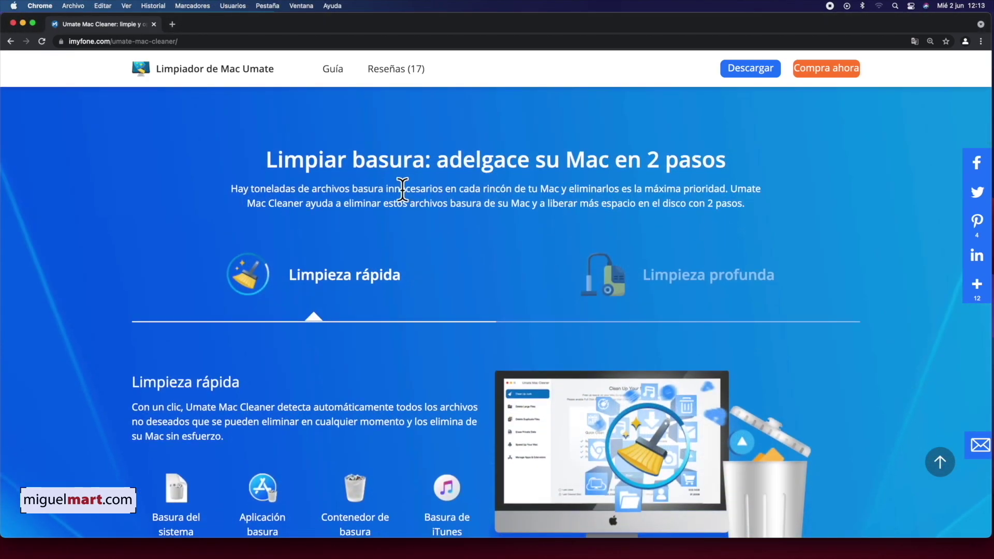
scroll(335, 358, "down", 5)
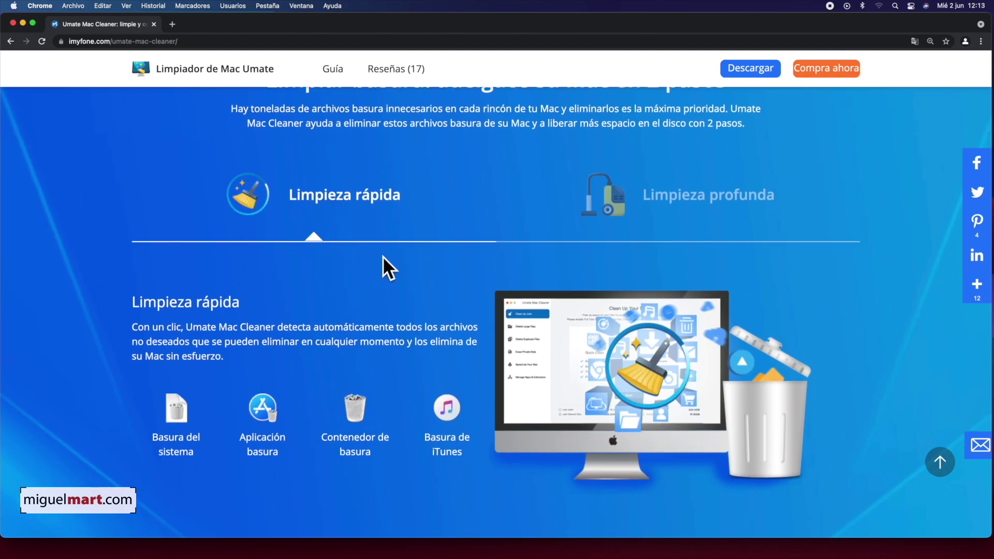
left_click(596, 207)
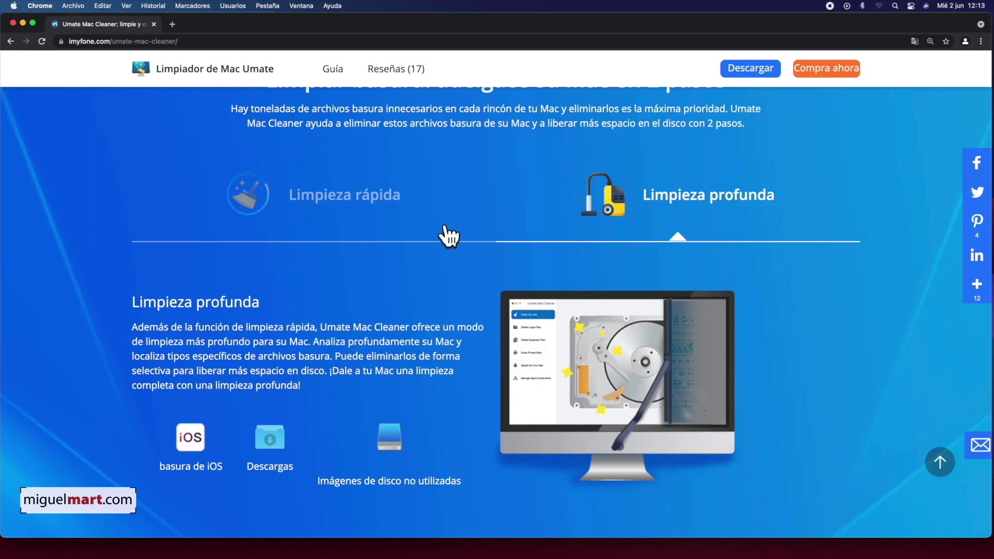
left_click(409, 223)
Review the page's sections on large files, duplicates, Mac speed-up, private data and app management.
scroll(688, 243, "down", 5)
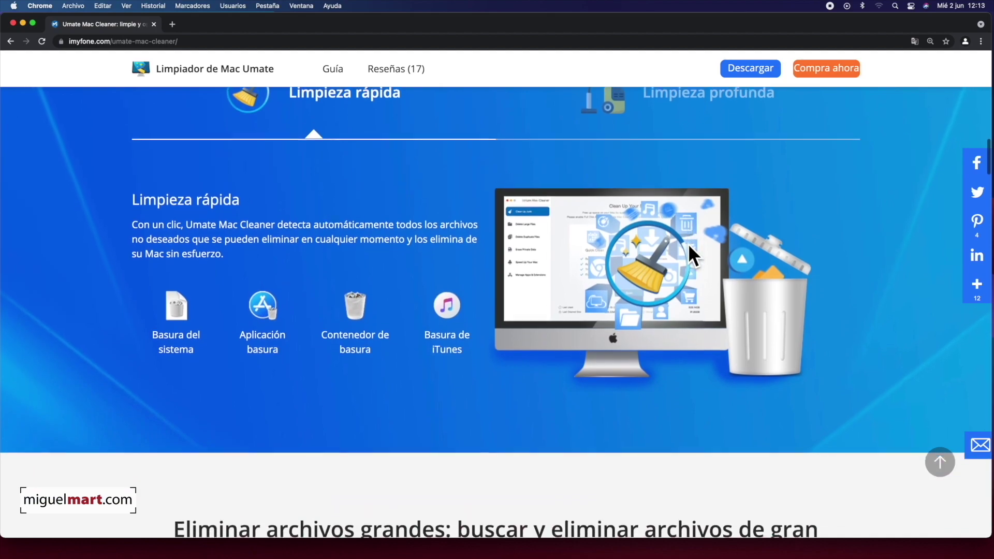
scroll(688, 243, "down", 5)
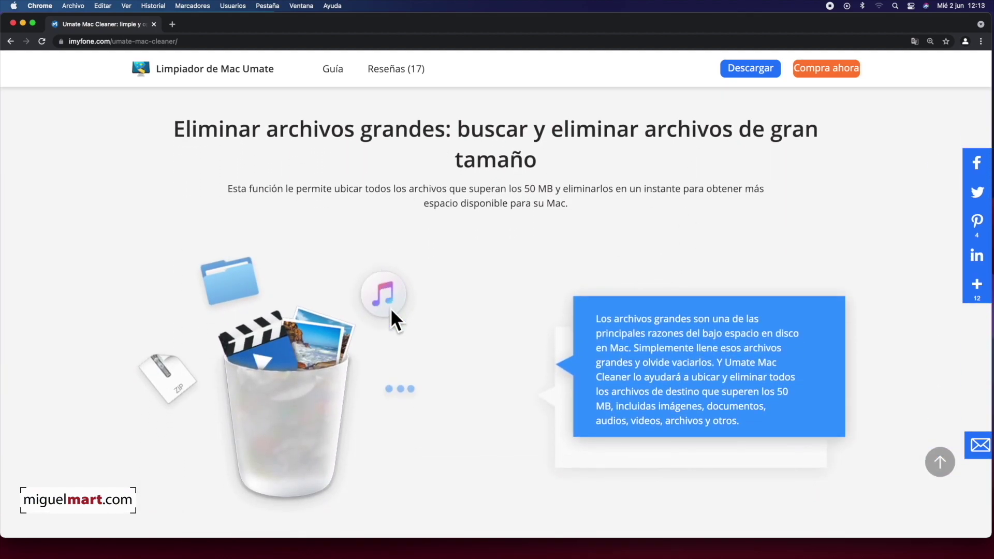
scroll(570, 269, "down", 6)
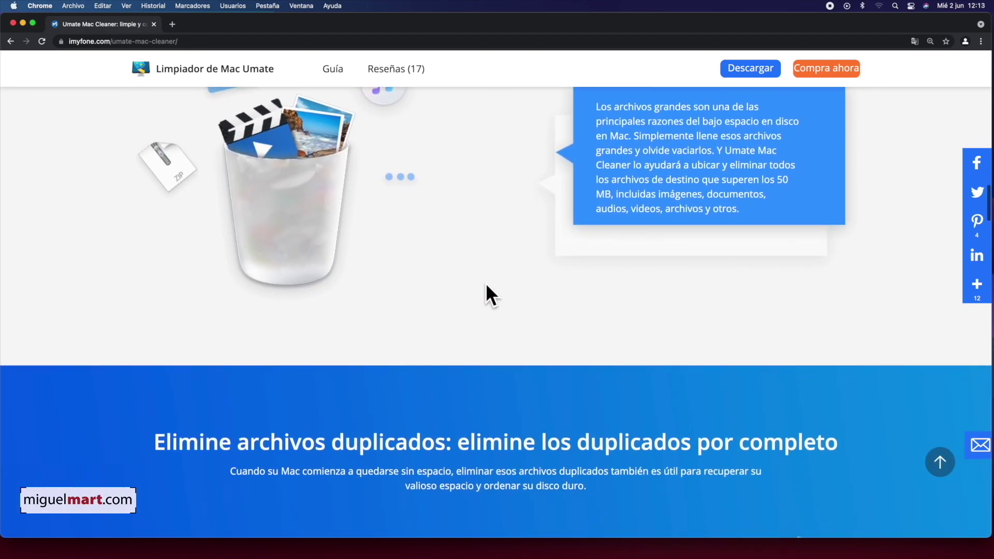
scroll(425, 283, "down", 8)
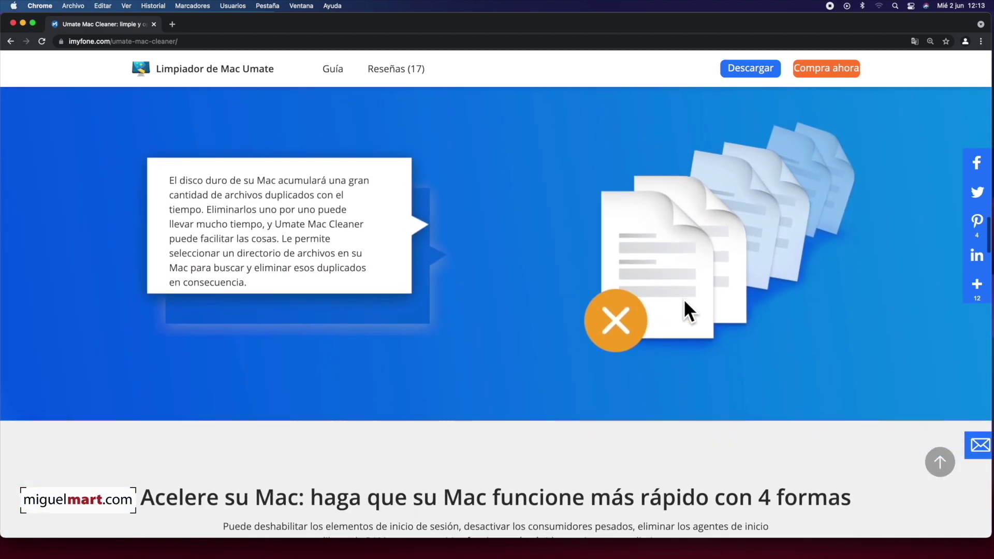
scroll(722, 296, "down", 6)
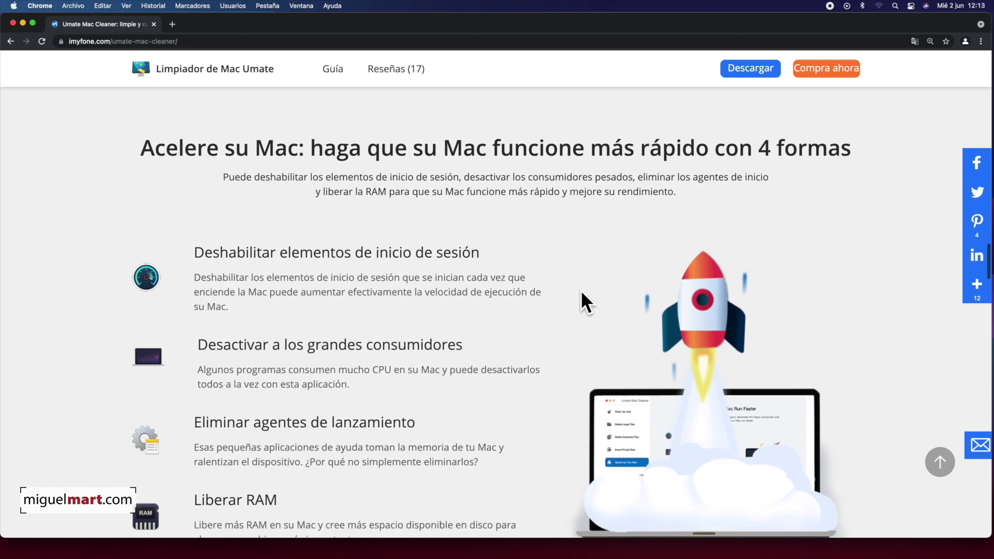
scroll(570, 265, "down", 2)
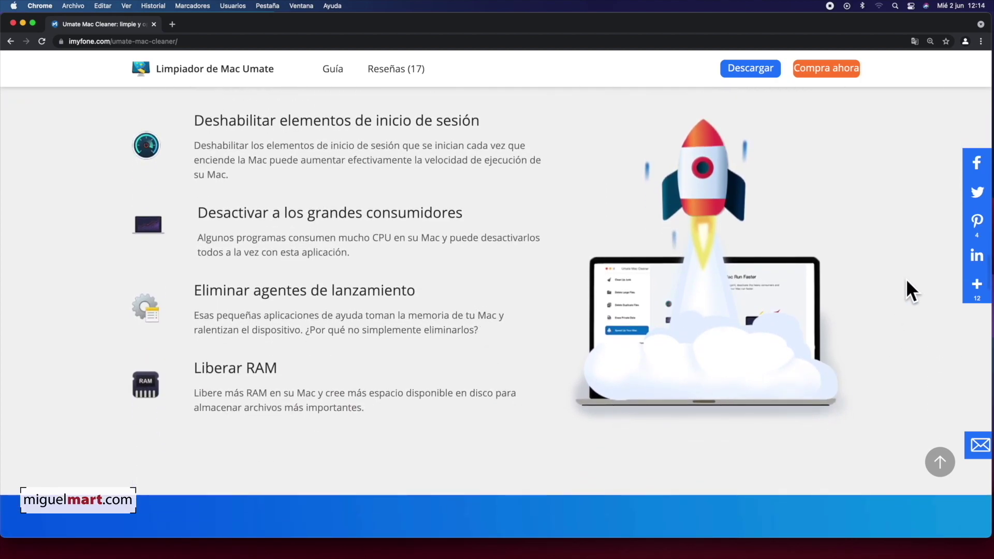
scroll(803, 275, "down", 6)
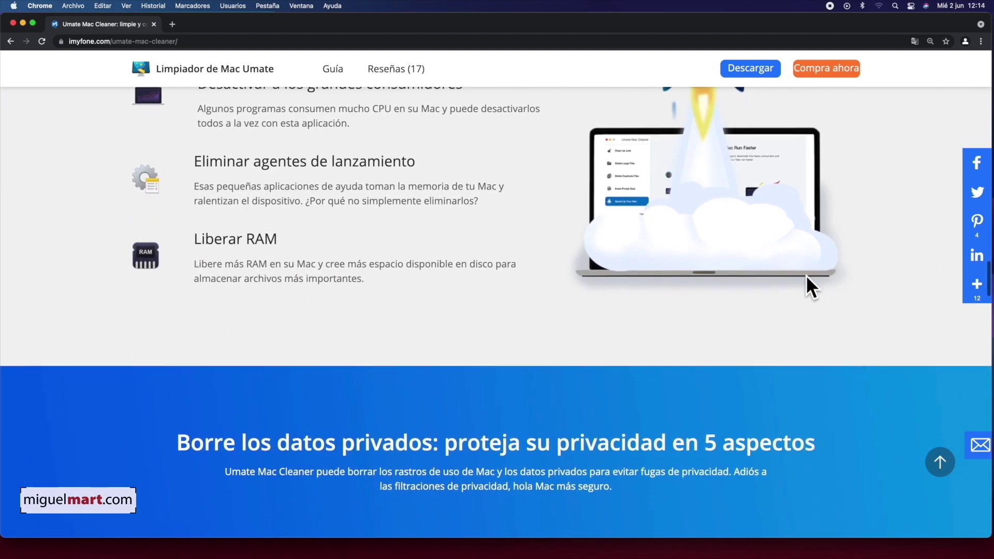
scroll(807, 275, "down", 7)
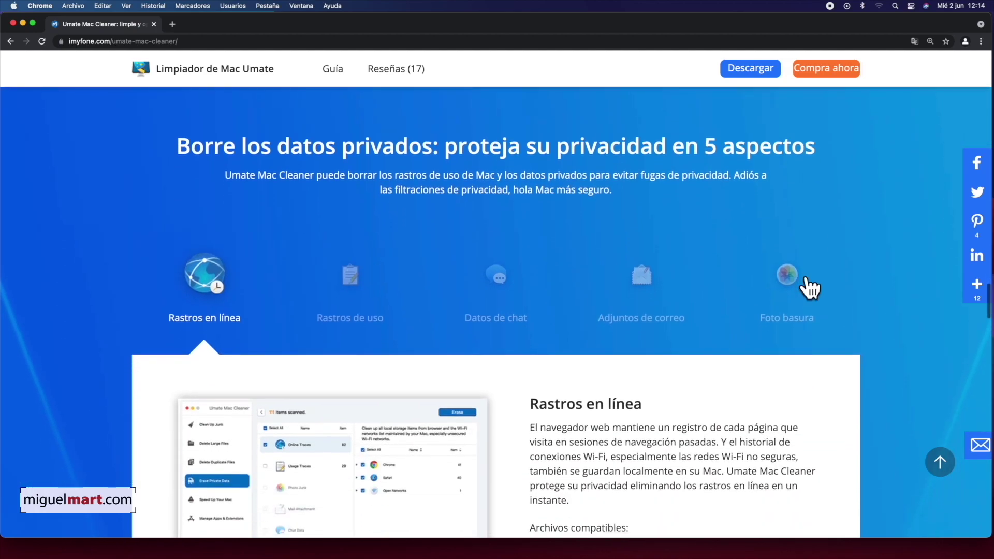
scroll(808, 278, "down", 8)
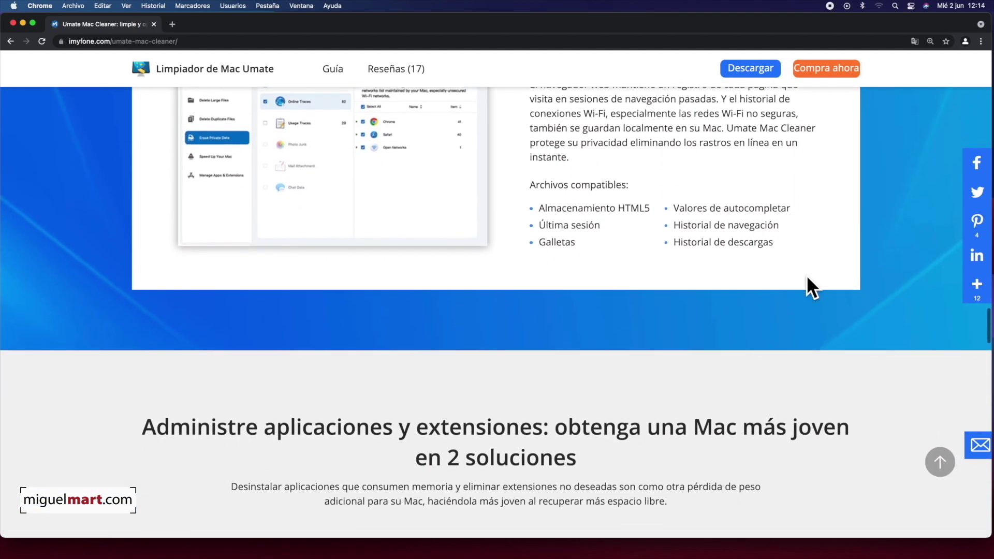
scroll(807, 278, "down", 6)
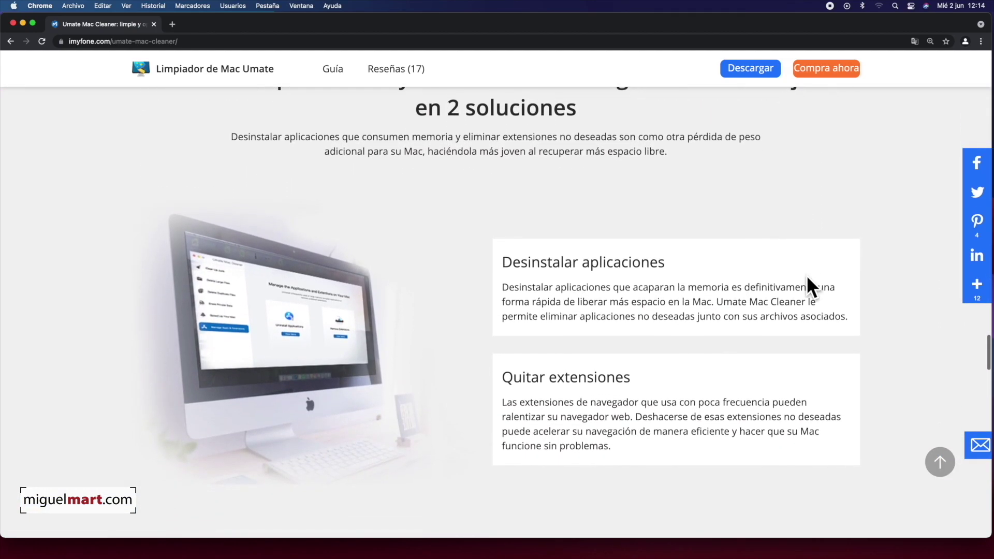
scroll(806, 275, "down", 3)
scroll(806, 275, "up", 20)
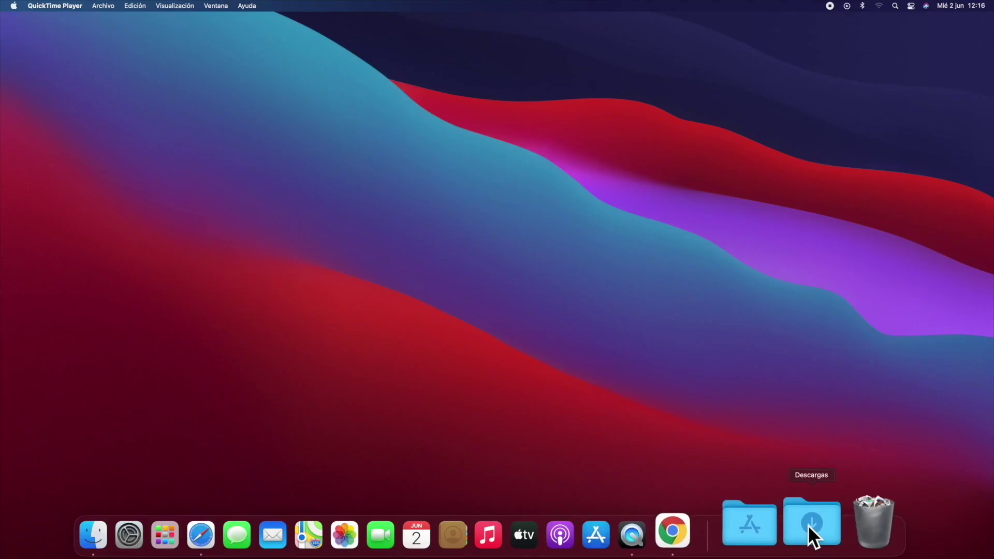
Open the downloaded iMyFone Umate Mac Cleaner disk image and copy the app into the Applications folder.
left_click(809, 523)
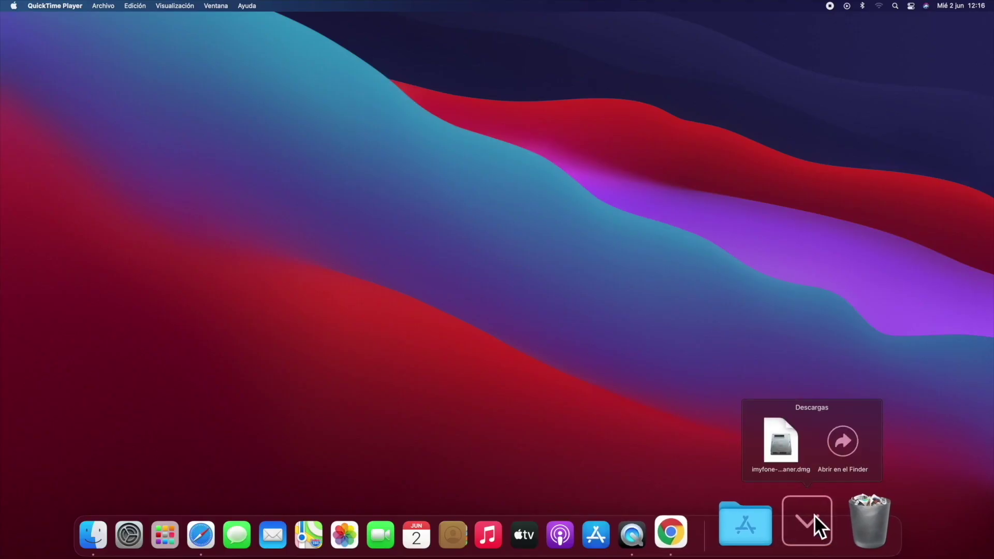
left_click(780, 439)
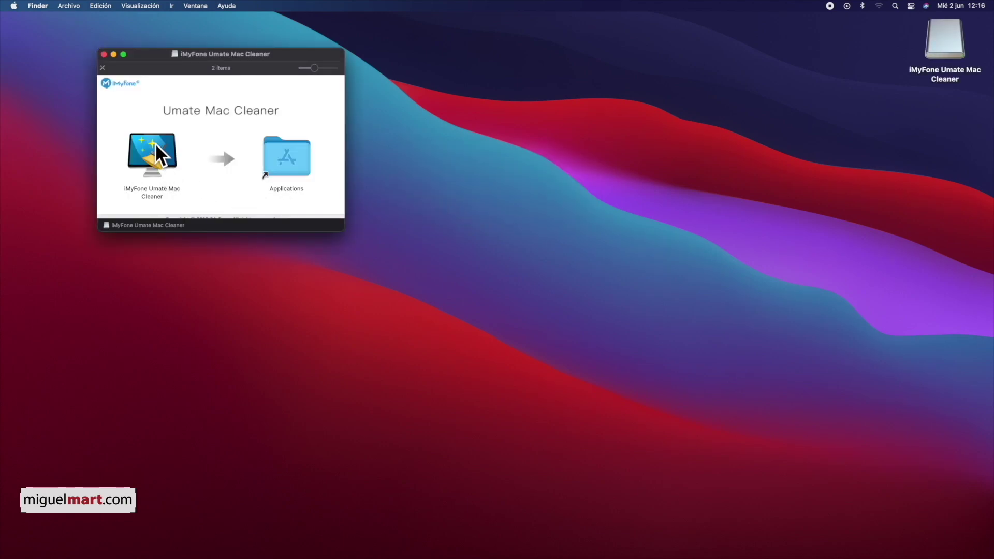
left_click_drag(151, 163, 284, 154)
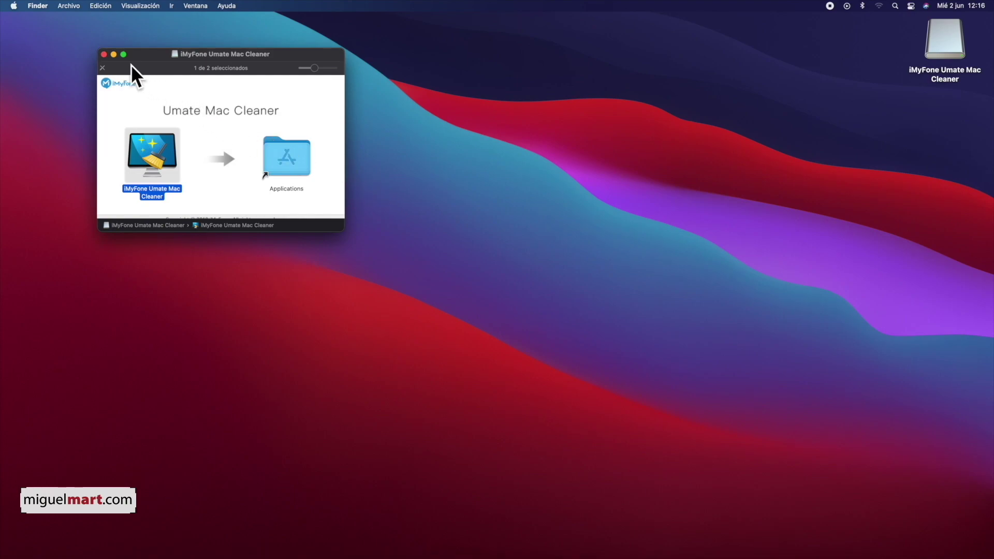
Eject the mounted iMyFone Umate Mac Cleaner volume and move the downloaded .dmg installer to the Trash.
left_click(104, 54)
left_click_drag(943, 39, 845, 548)
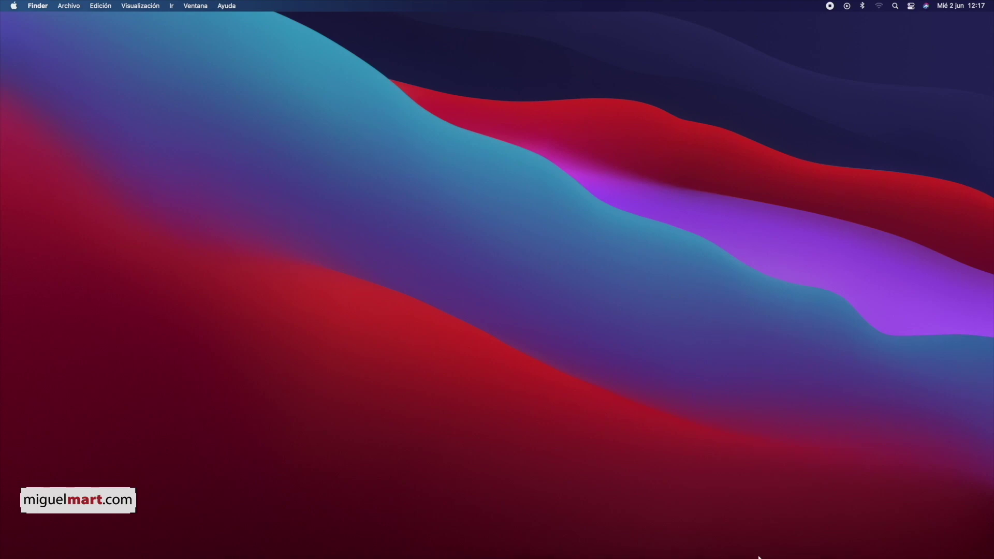
left_click(817, 536)
left_click_drag(775, 435, 850, 538)
Launch the installed iMyFone Umate Mac Cleaner app from Launchpad.
mouse_move(816, 557)
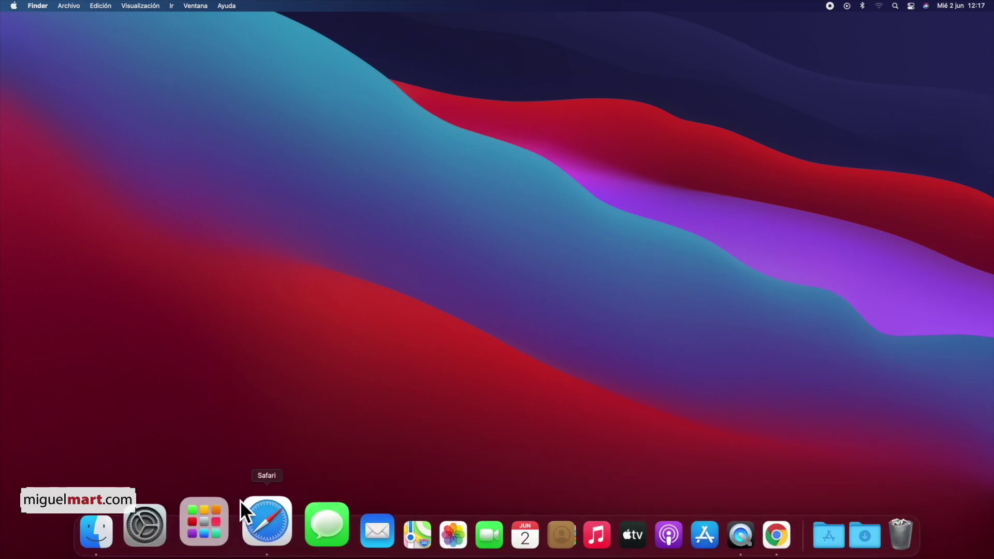
left_click(217, 515)
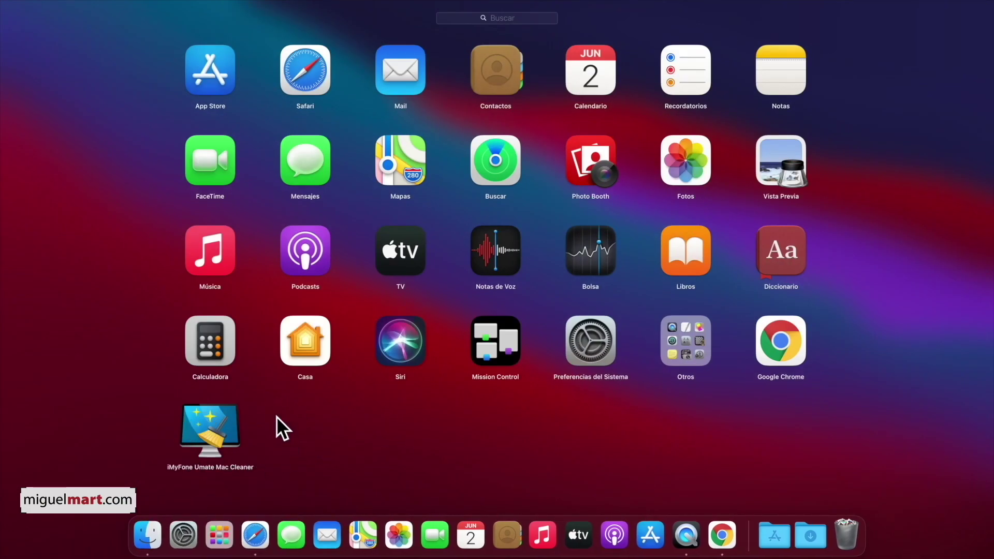
left_click(202, 431)
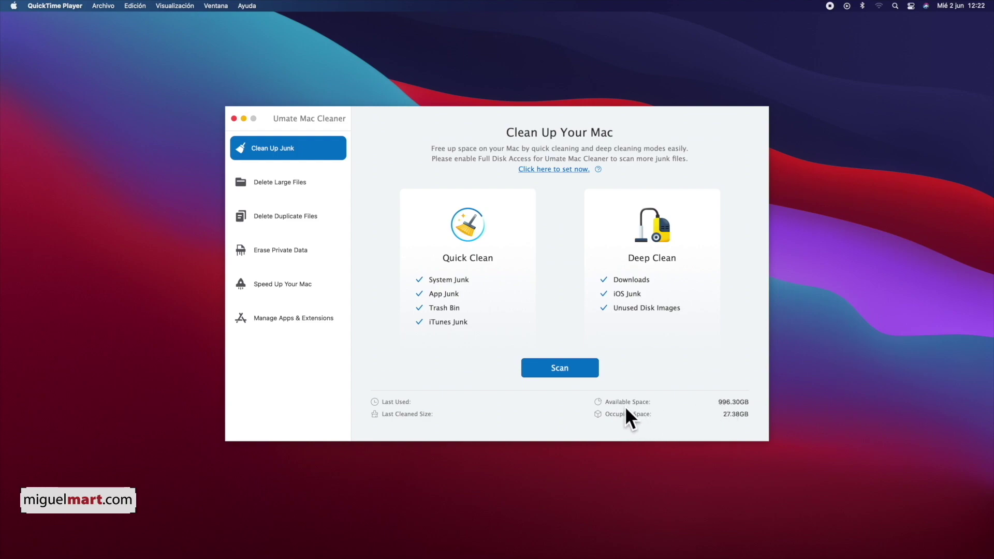
Scan the Mac for junk and clean all found App Junk and System Junk, keeping App Cache included.
left_click(558, 365)
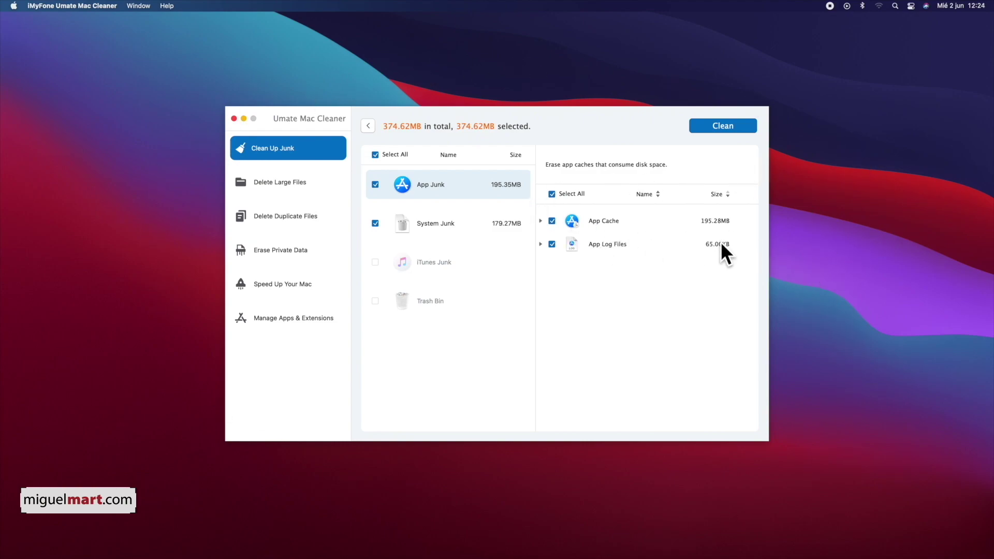
left_click(552, 220)
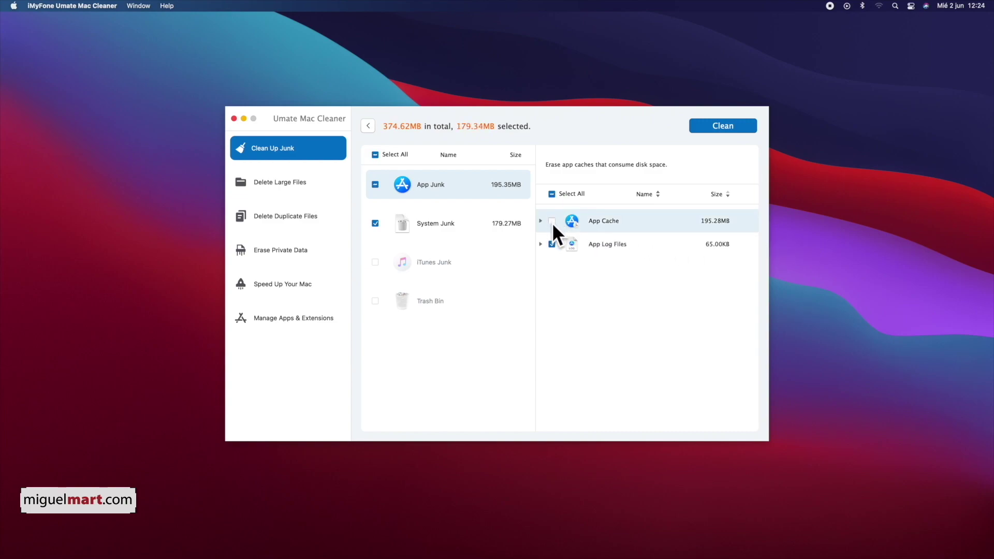
left_click(552, 221)
left_click(730, 128)
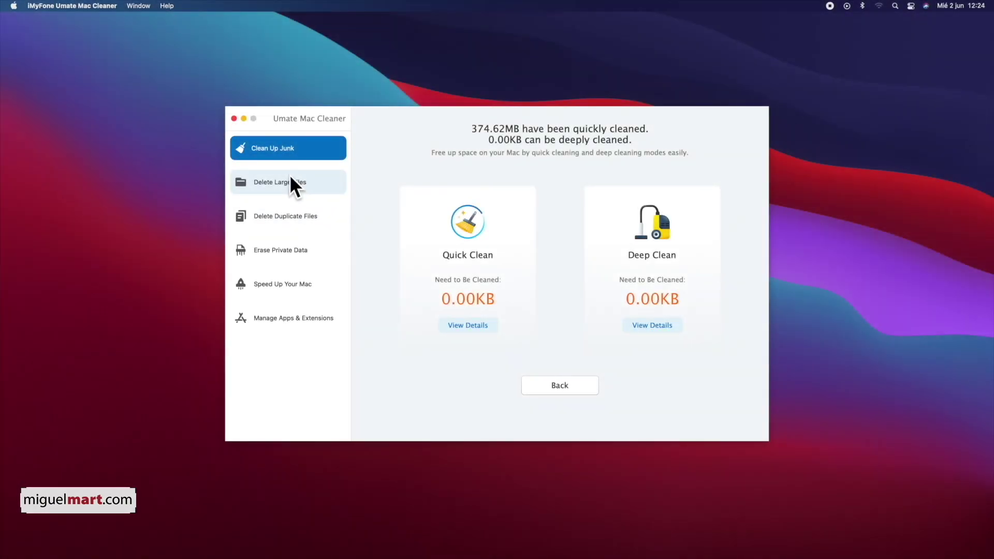
View the options for deleting large files, deleting duplicate files and erasing private data.
left_click(288, 178)
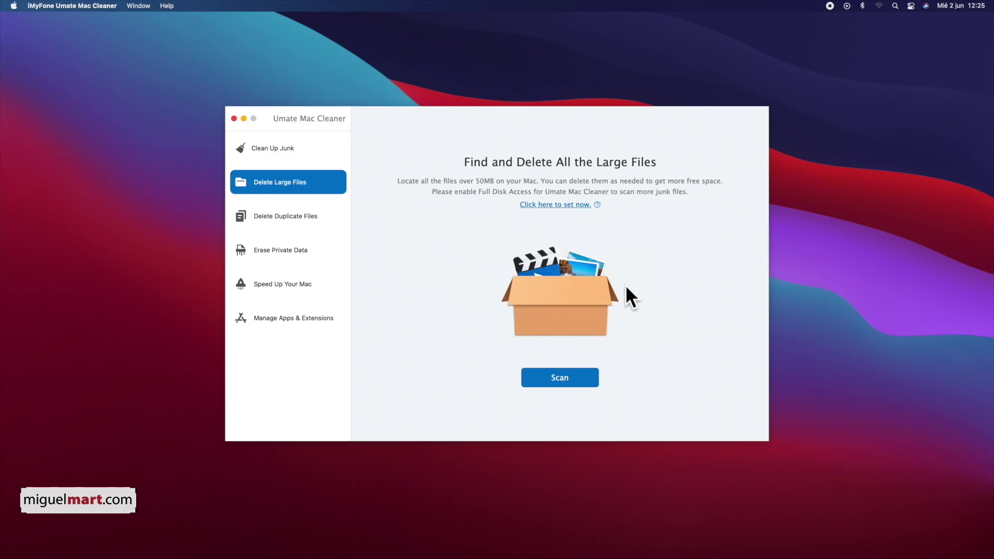
left_click(278, 209)
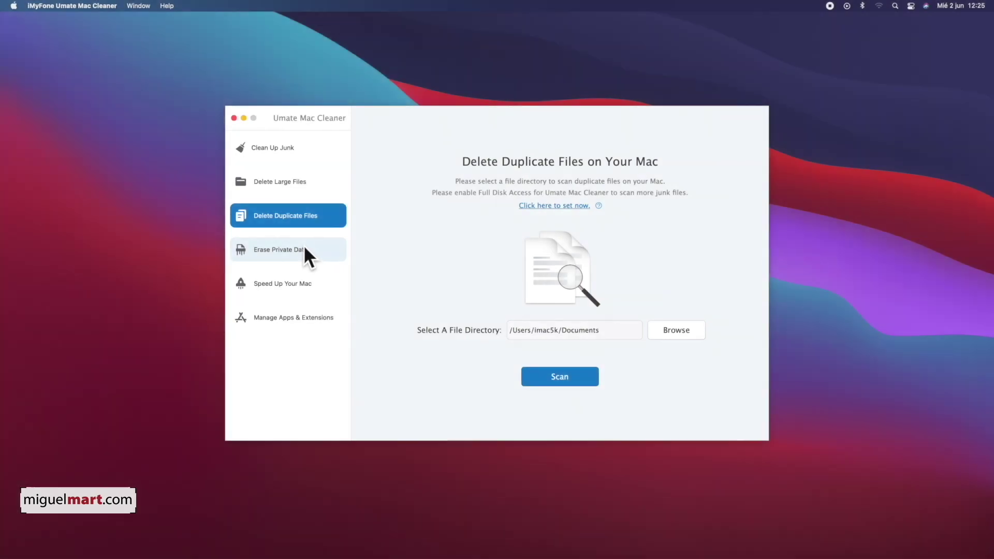
left_click(299, 245)
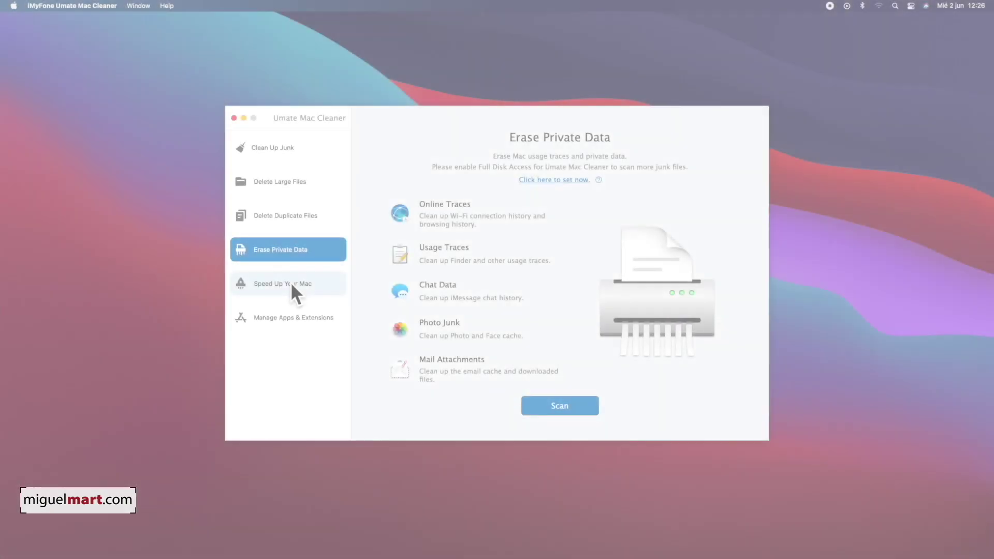
Start the Speed Up Your Mac check and disable the SpeechSynthesisServer.app login item.
left_click(291, 281)
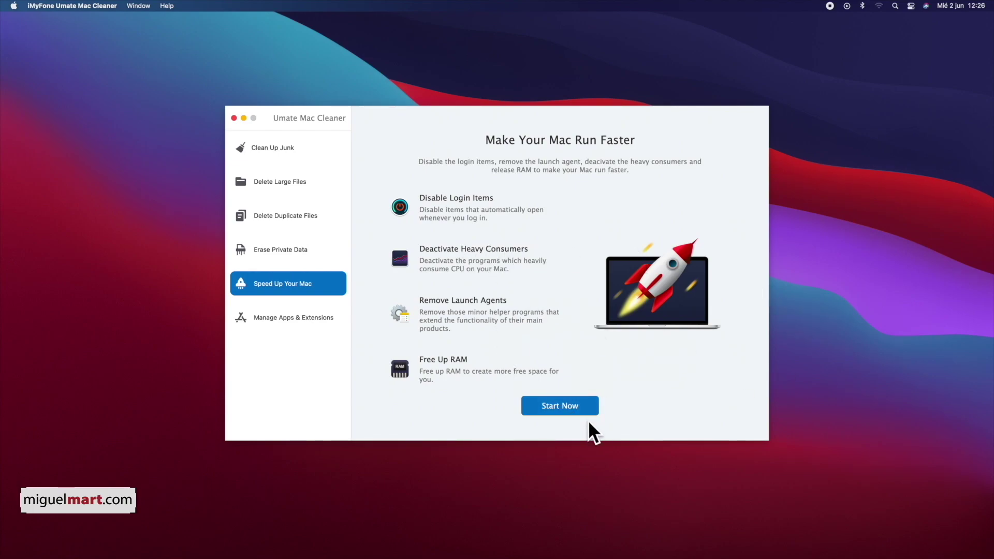
left_click(568, 407)
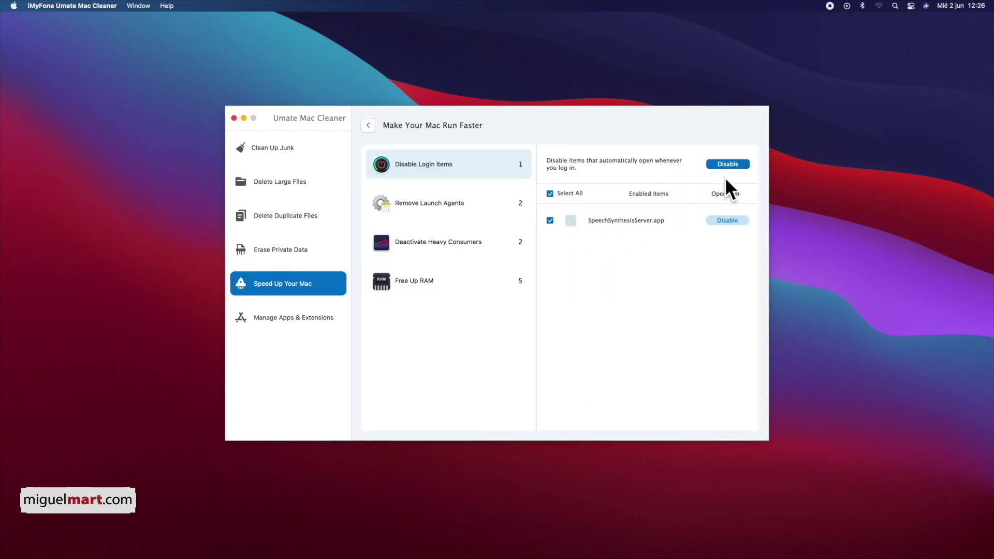
left_click(730, 164)
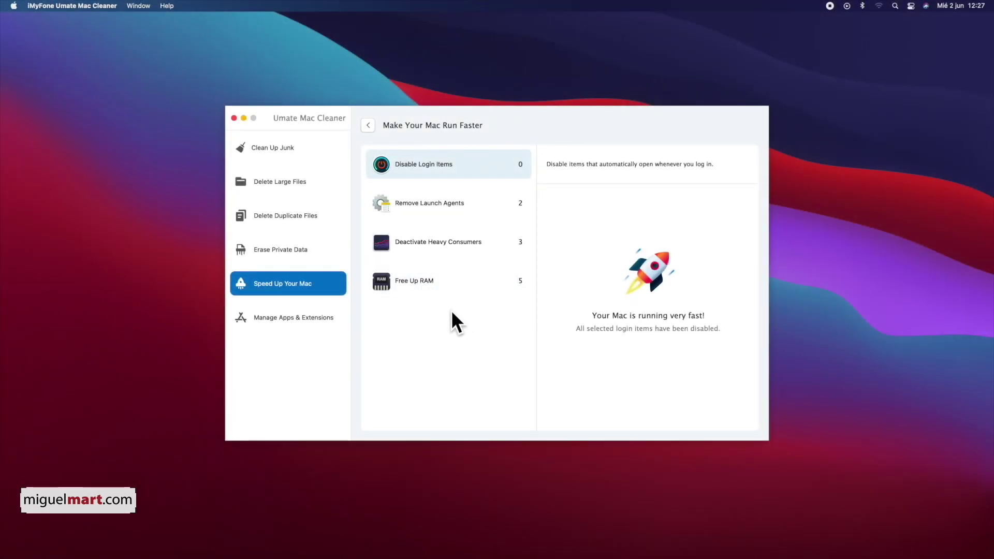
View the applications that can be uninstalled, then quit the preview without uninstalling any.
left_click(290, 318)
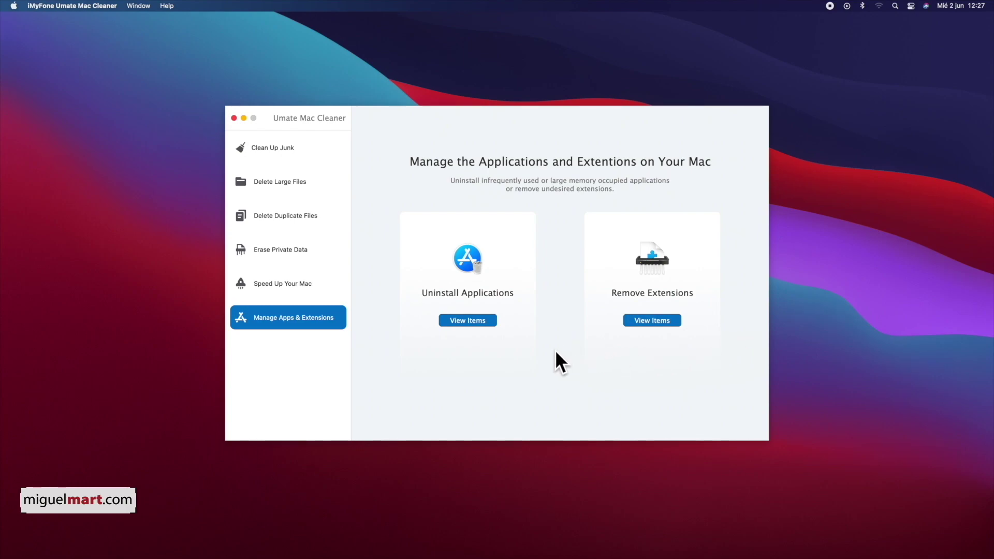
left_click(463, 318)
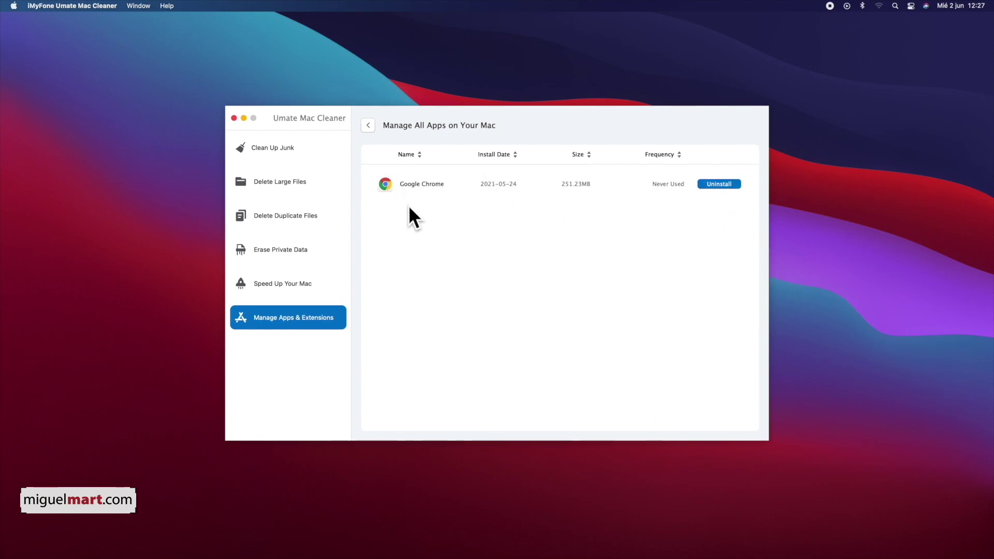
left_click(367, 125)
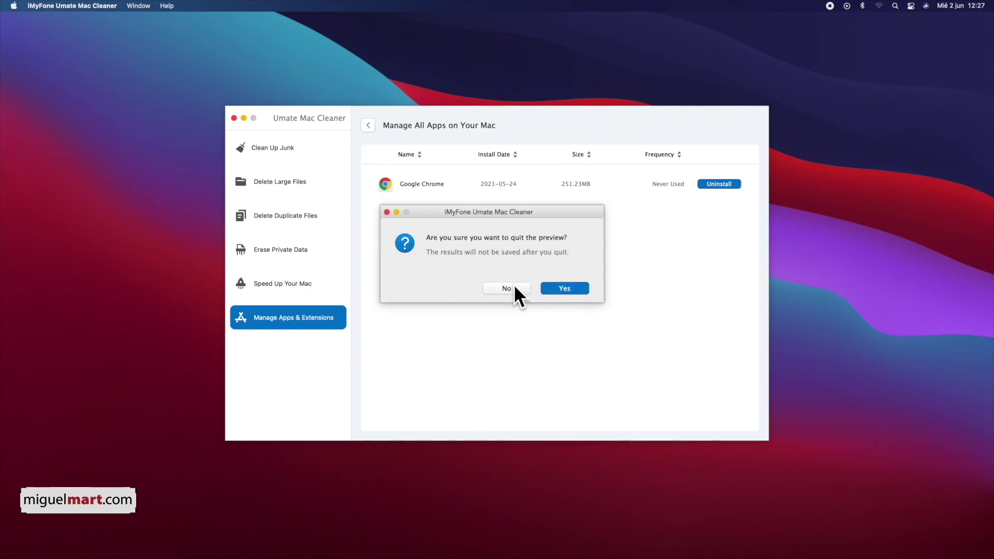
left_click(552, 288)
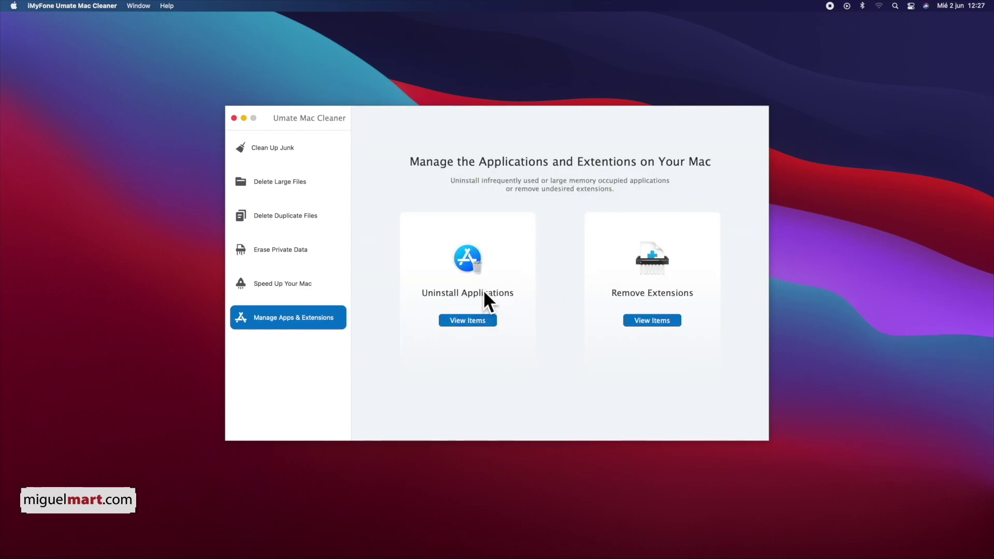
Remove the iBooksAuthor.mdimporter Spotlight extension and return to the Clean Up Junk section.
left_click(657, 317)
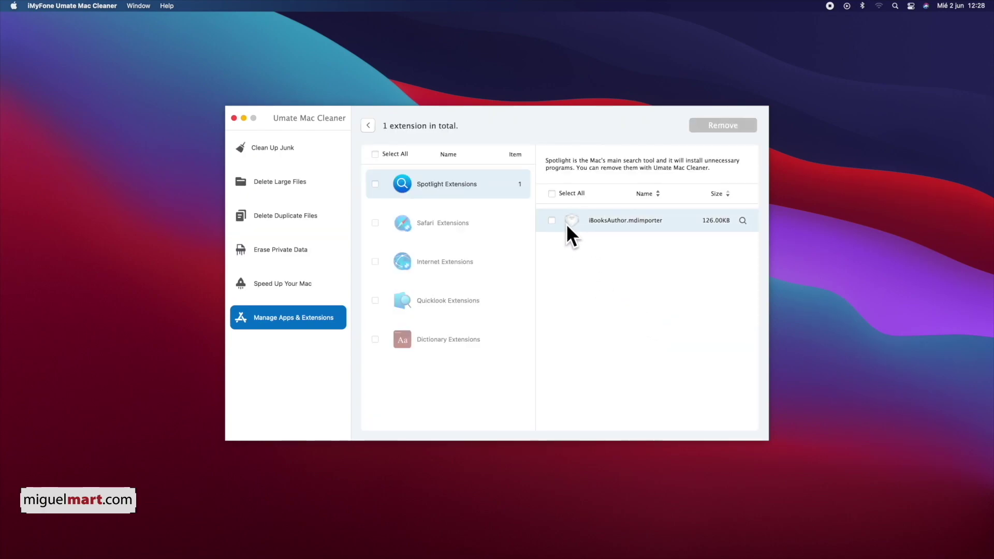
left_click(552, 221)
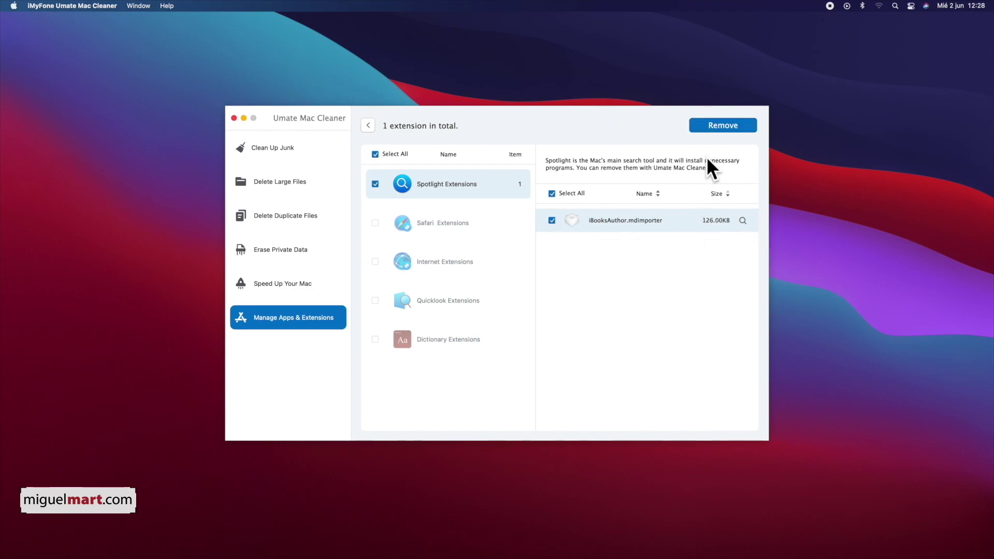
left_click(726, 122)
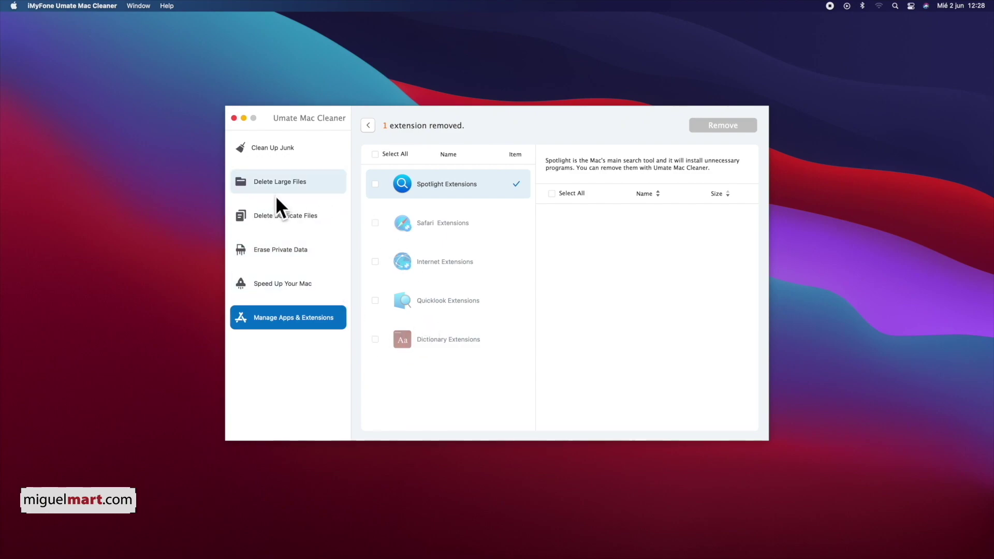
left_click(307, 147)
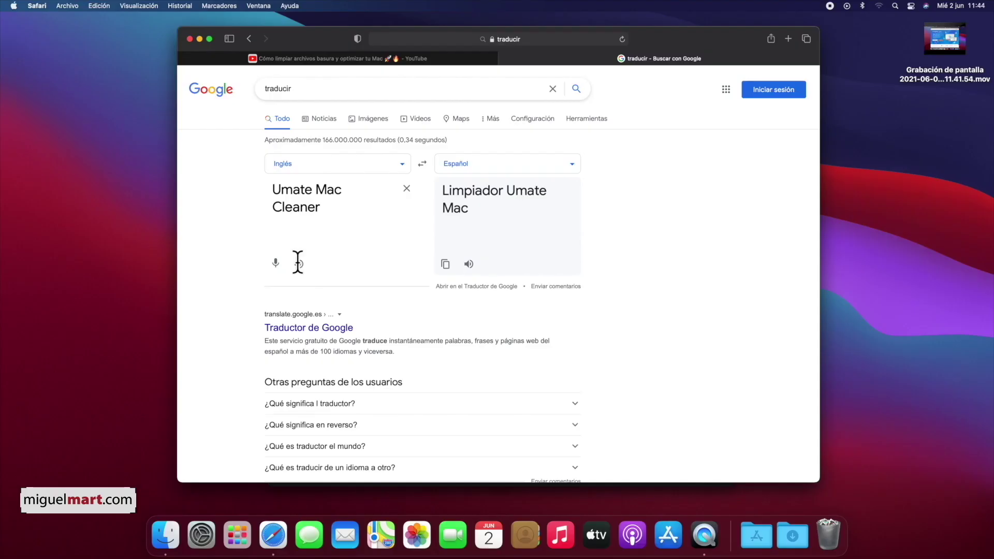
In Safari, play the English pronunciation of "Umate Mac Cleaner" in the Google translation box.
left_click(299, 264)
left_click(298, 263)
left_click(303, 264)
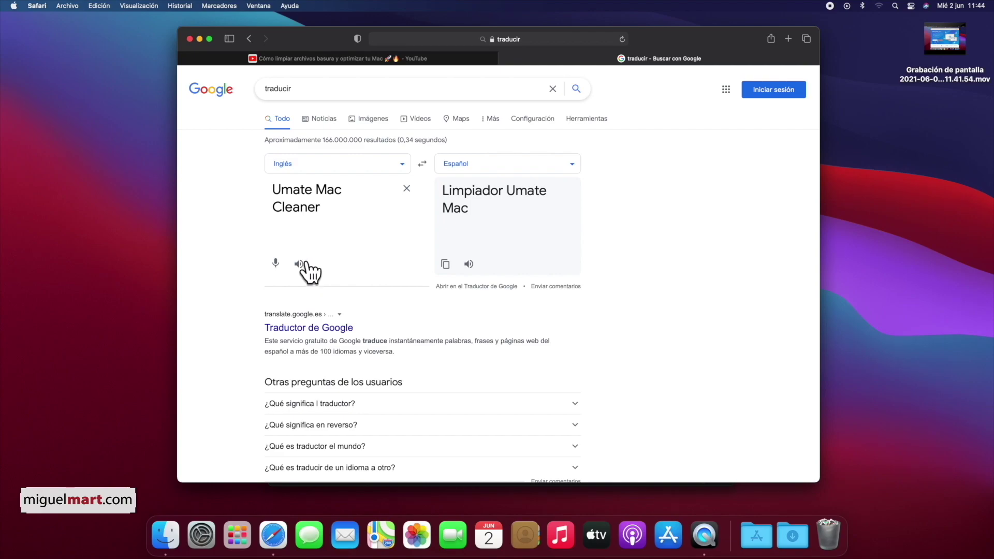